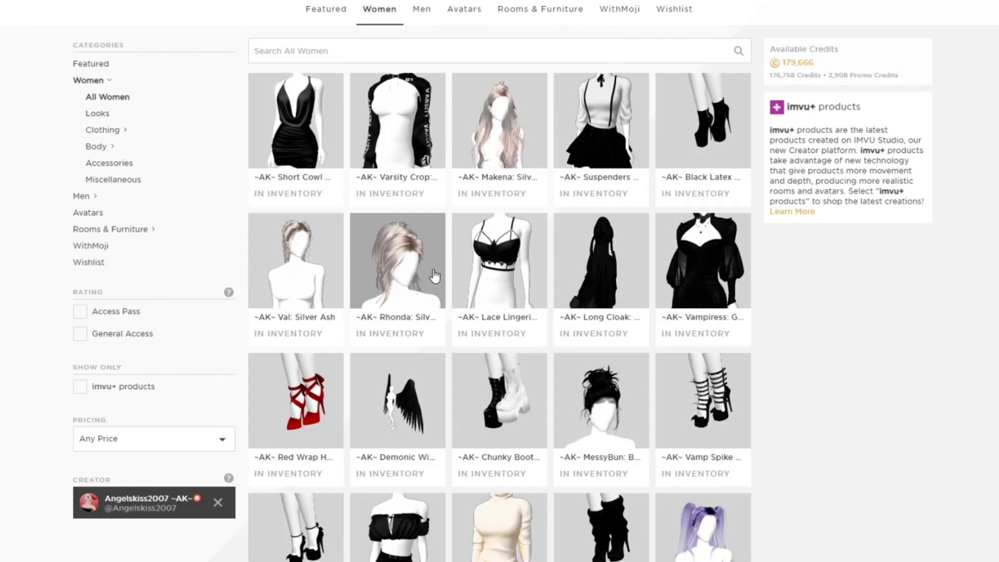
Filter the creator's catalog to Access Pass items, then General Access, then clear the rating filter
{"action": "scroll", "coordinate": [804, 363], "scroll_direction": "down", "scroll_amount": 3}
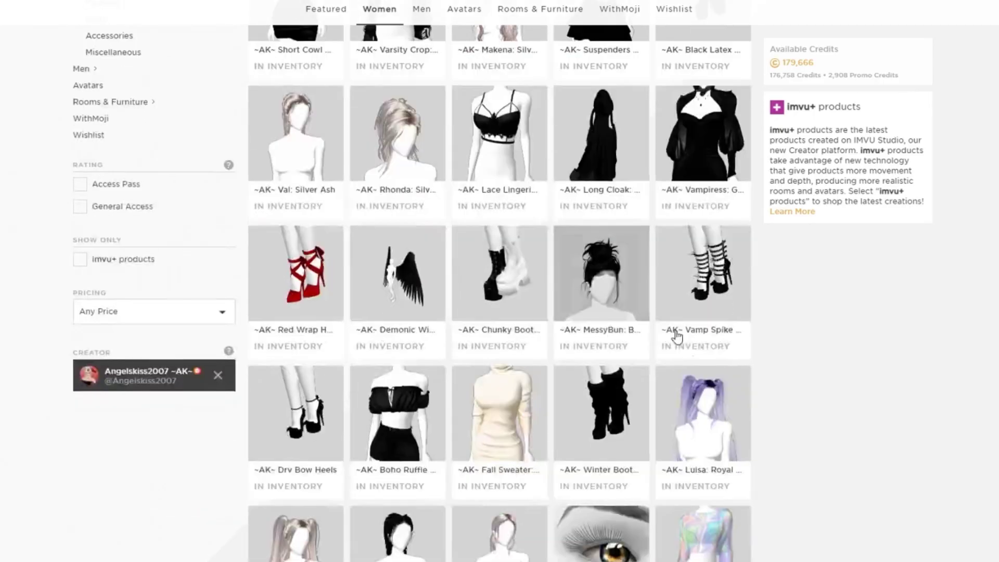
{"action": "scroll", "coordinate": [804, 364], "scroll_direction": "up", "scroll_amount": 5}
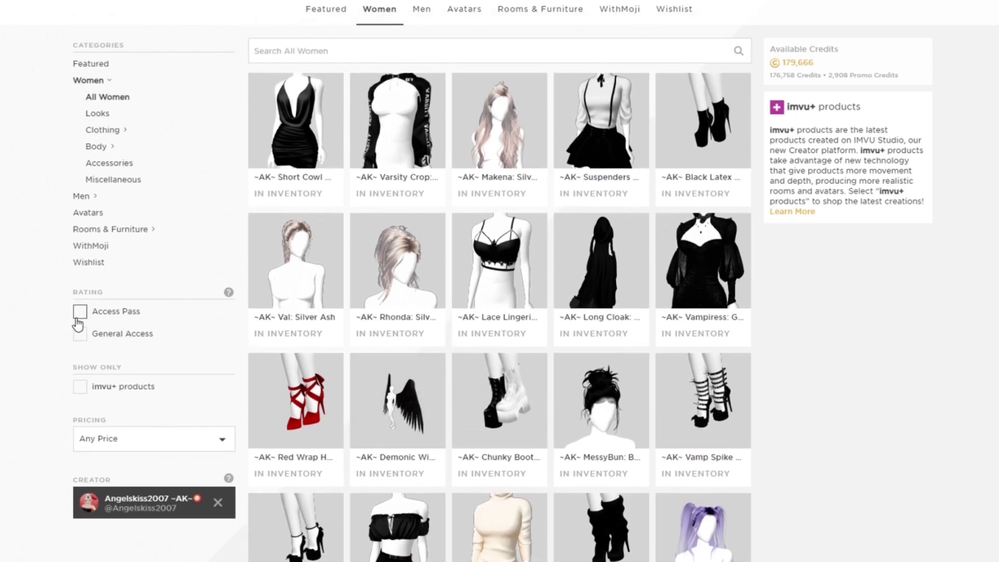
{"action": "left_click", "coordinate": [79, 315]}
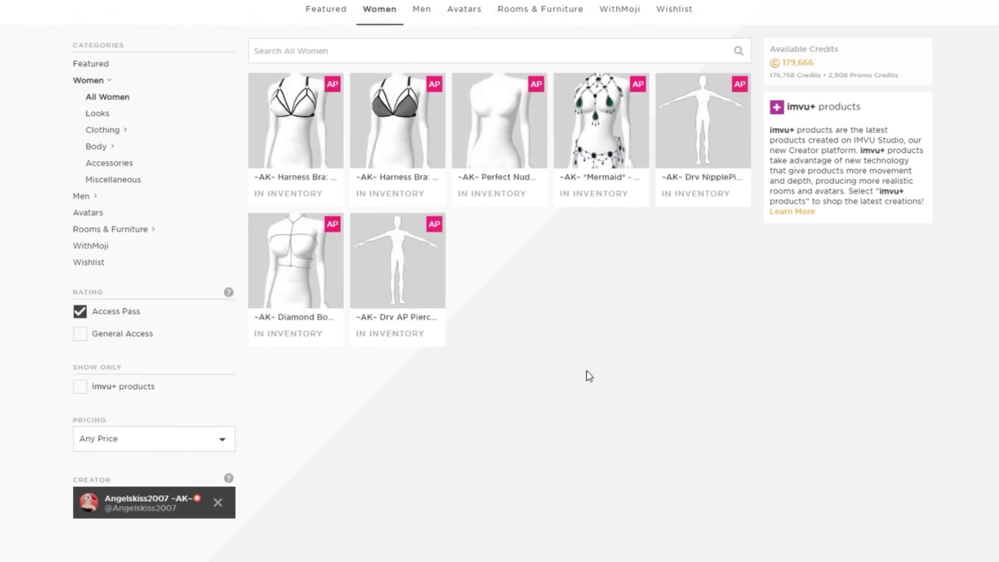
{"action": "left_click", "coordinate": [81, 336]}
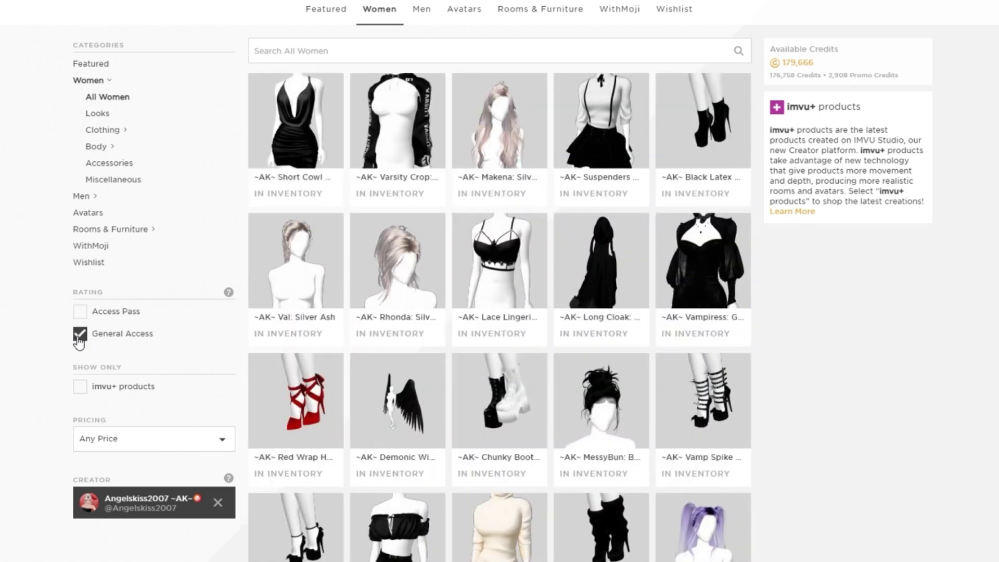
{"action": "left_click", "coordinate": [80, 335]}
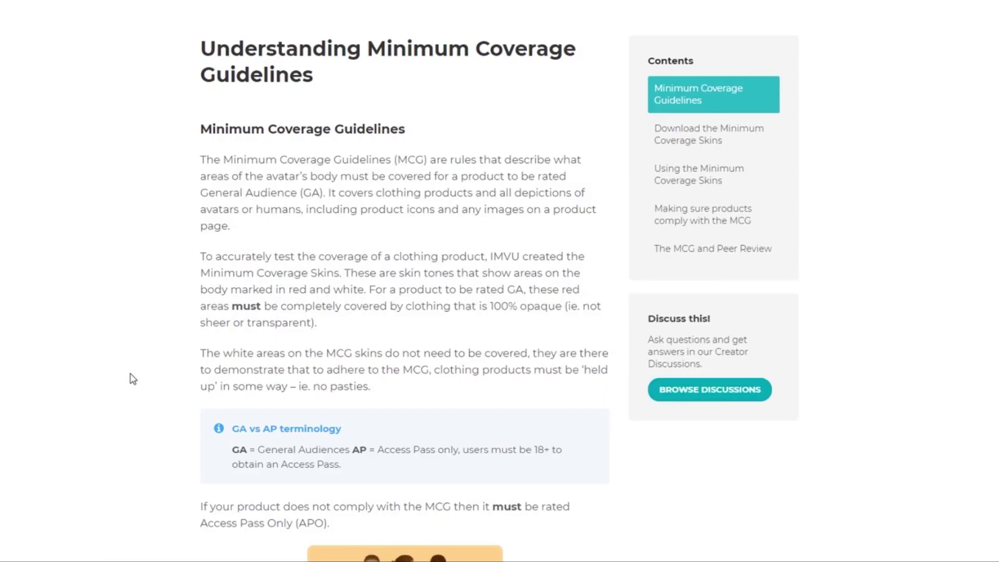
Scroll the Minimum Coverage Guidelines article past the GA/AP note to the Download the Minimum Coverage Skins section
{"action": "scroll", "coordinate": [131, 377], "scroll_direction": "down", "scroll_amount": 3}
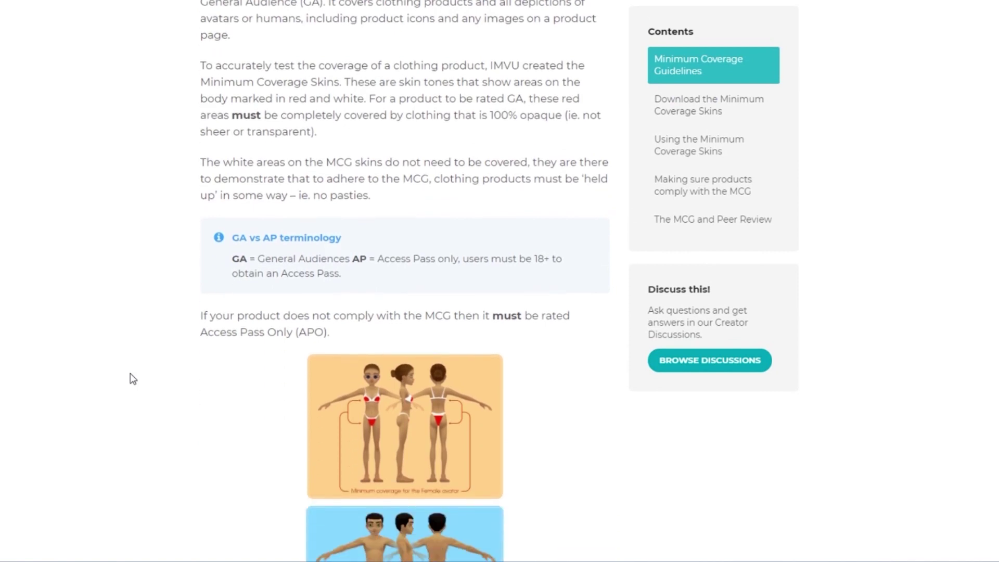
{"action": "scroll", "coordinate": [131, 377], "scroll_direction": "down", "scroll_amount": 5}
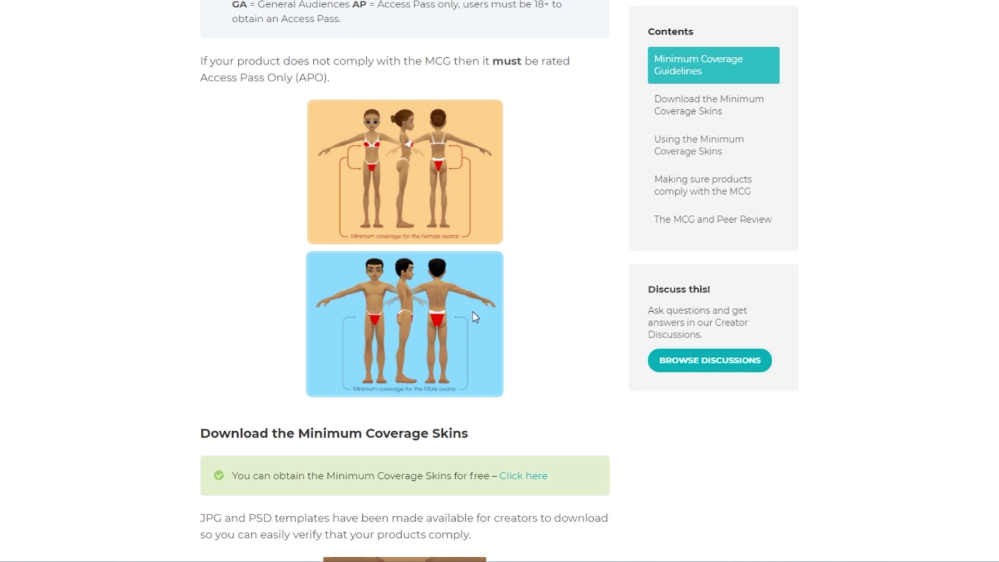
{"action": "scroll", "coordinate": [475, 318], "scroll_direction": "down", "scroll_amount": 6}
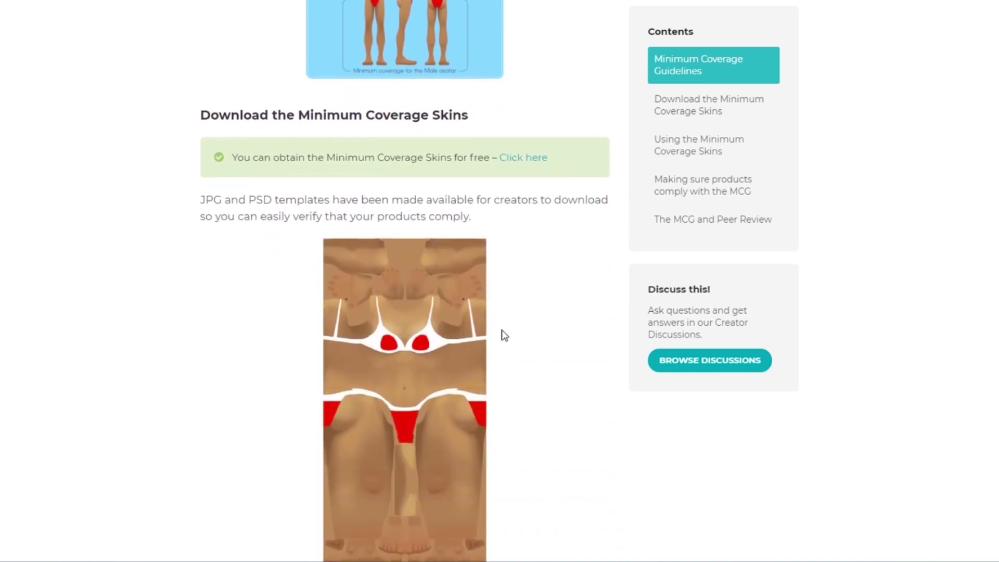
{"action": "scroll", "coordinate": [504, 334], "scroll_direction": "down", "scroll_amount": 10}
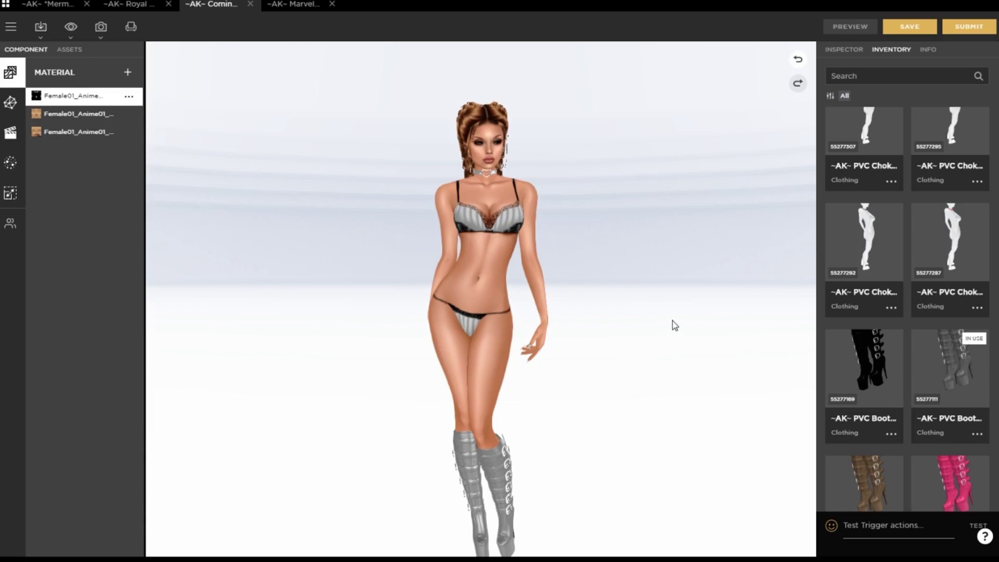
Orbit the female avatar, the male avatar in the Marvel project, and the teal gown avatar to side views
{"action": "left_click_drag", "start_coordinate": [672, 320], "coordinate": [241, 330]}
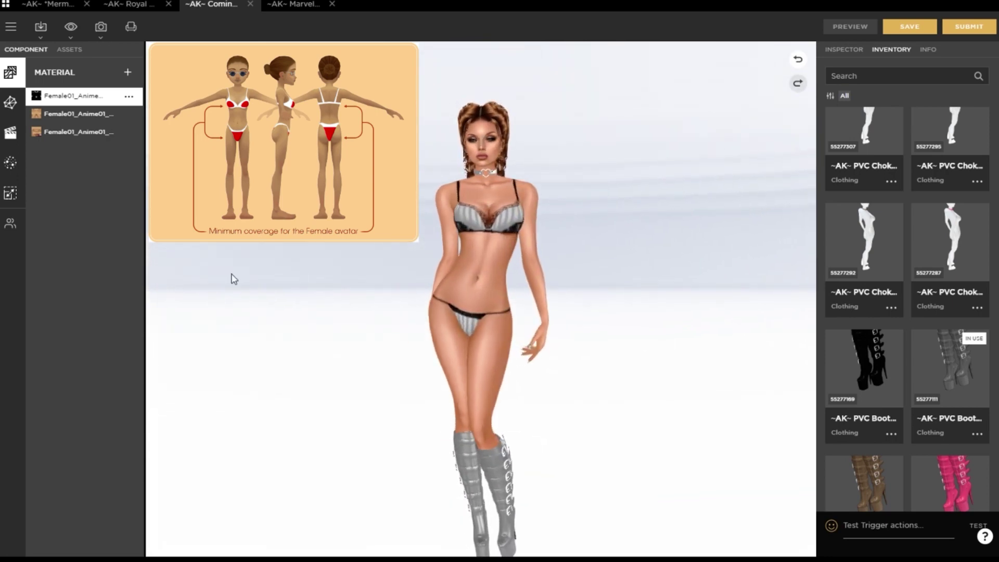
{"action": "left_click", "coordinate": [276, 5]}
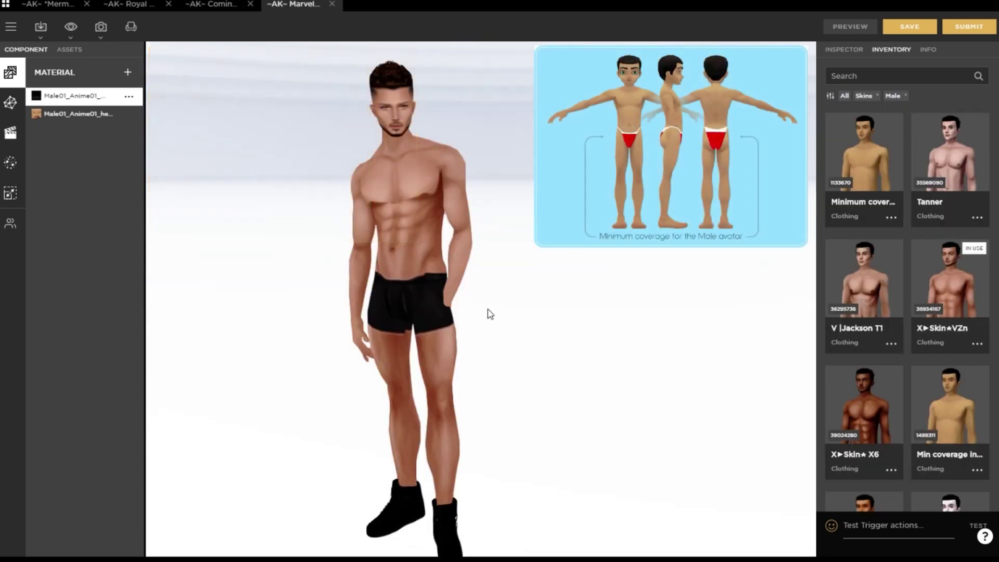
{"action": "left_click_drag", "start_coordinate": [501, 314], "coordinate": [946, 306]}
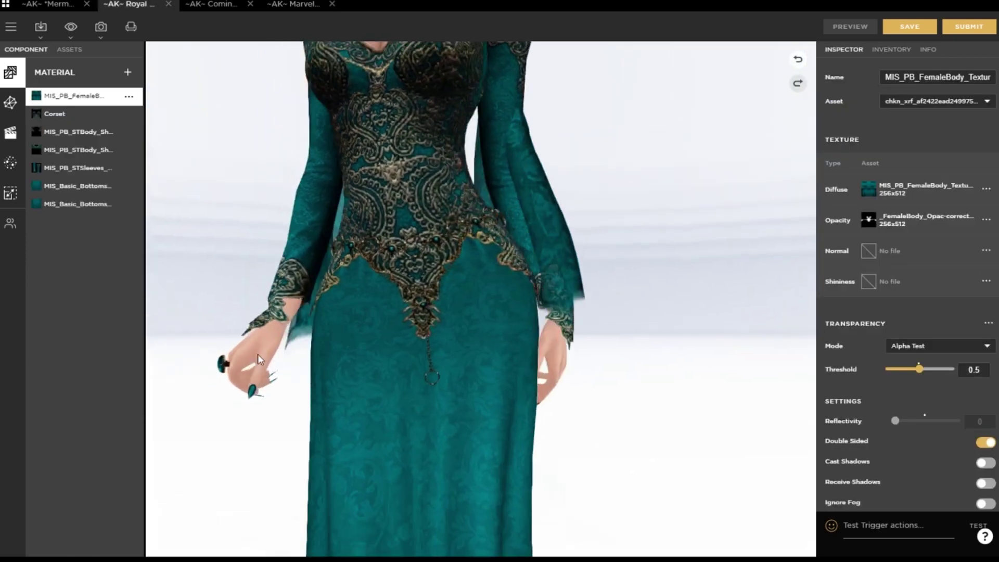
{"action": "left_click_drag", "start_coordinate": [257, 354], "coordinate": [350, 354]}
Zoom into the teal gown's skirt and back out, pan to the head and necklace, then select the Corset material
{"action": "scroll", "coordinate": [350, 352], "scroll_direction": "up", "scroll_amount": 10}
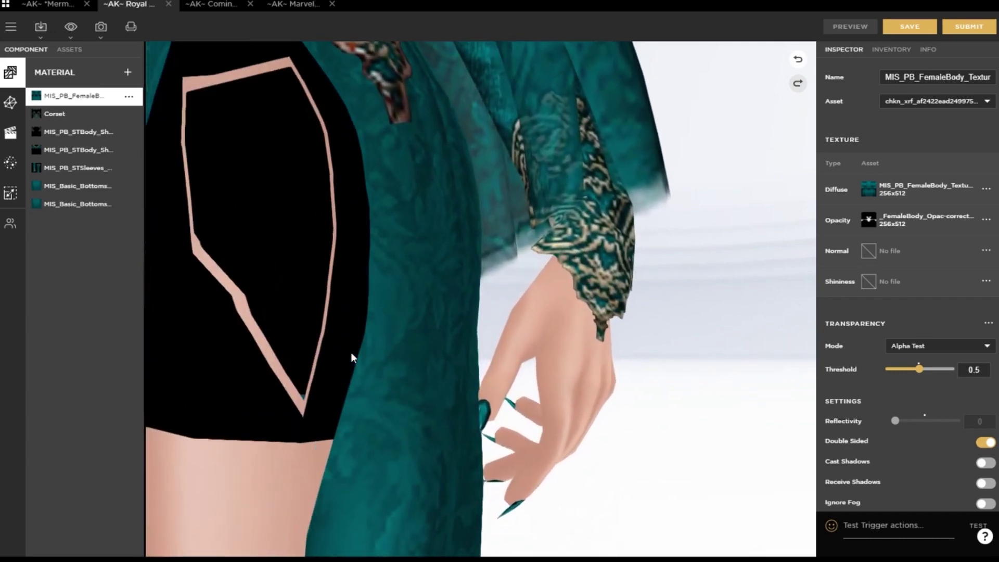
{"action": "scroll", "coordinate": [372, 363], "scroll_direction": "down", "scroll_amount": 10}
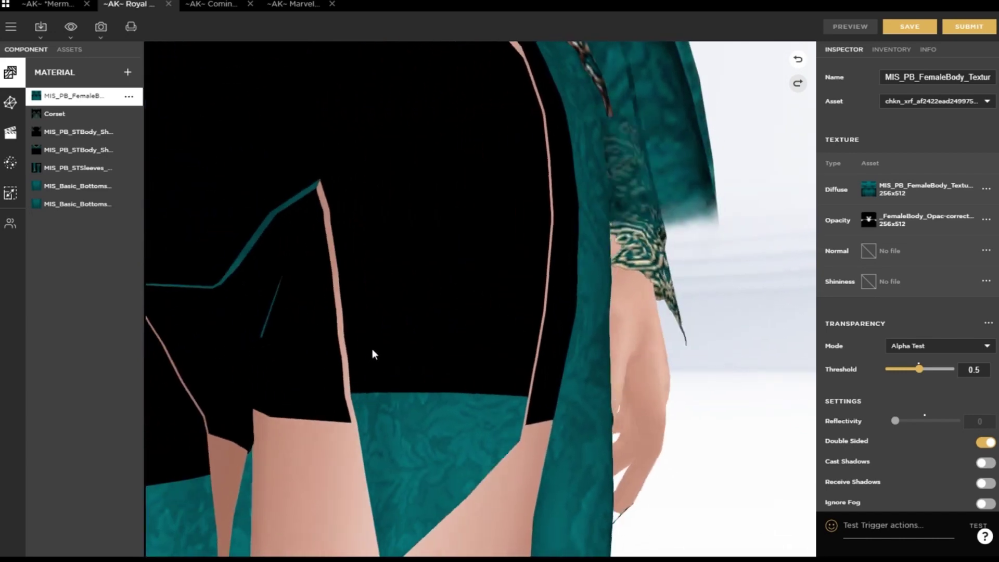
{"action": "scroll", "coordinate": [369, 351], "scroll_direction": "down", "scroll_amount": 10}
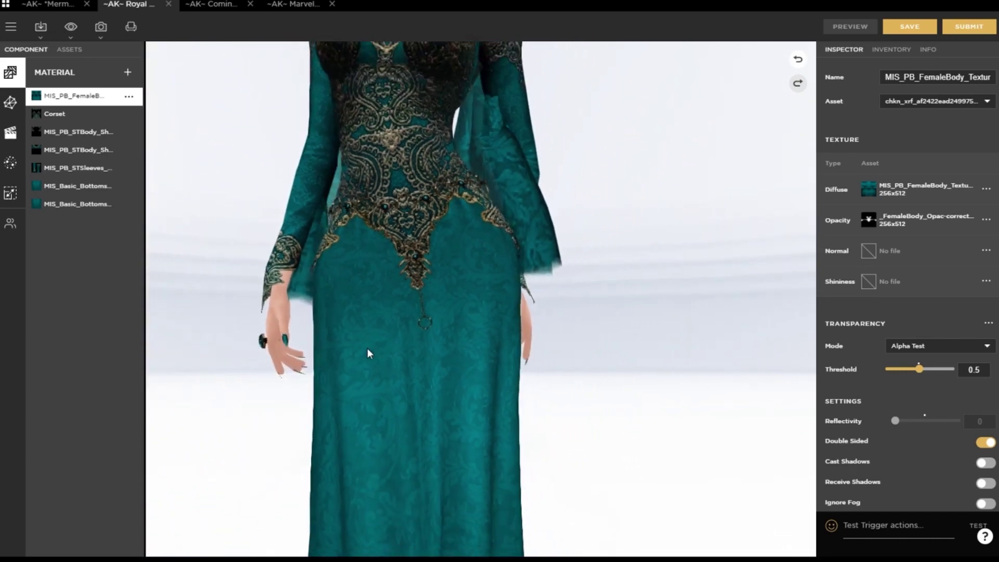
{"action": "left_click_drag", "start_coordinate": [460, 355], "coordinate": [469, 389]}
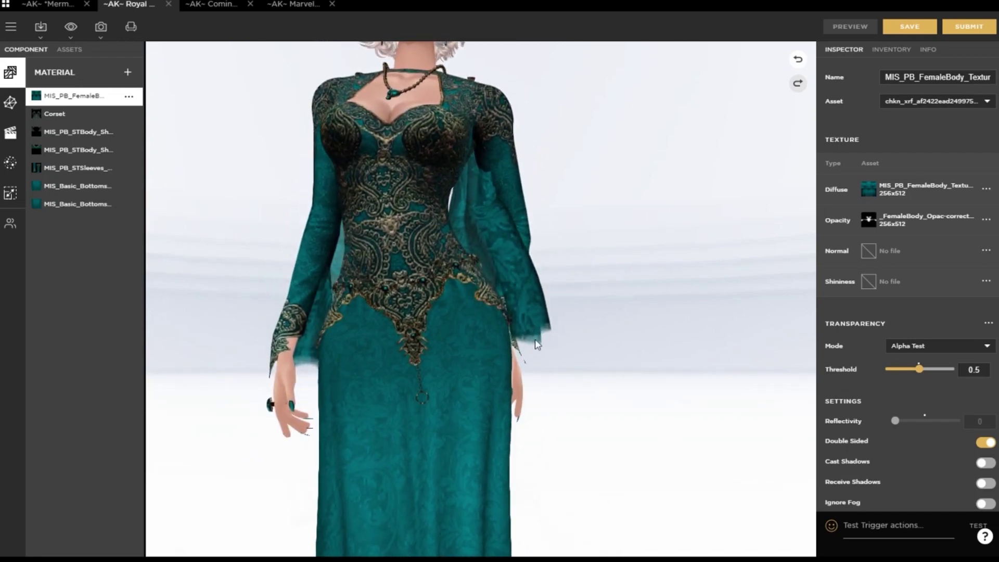
{"action": "scroll", "coordinate": [546, 343], "scroll_direction": "down", "scroll_amount": 5}
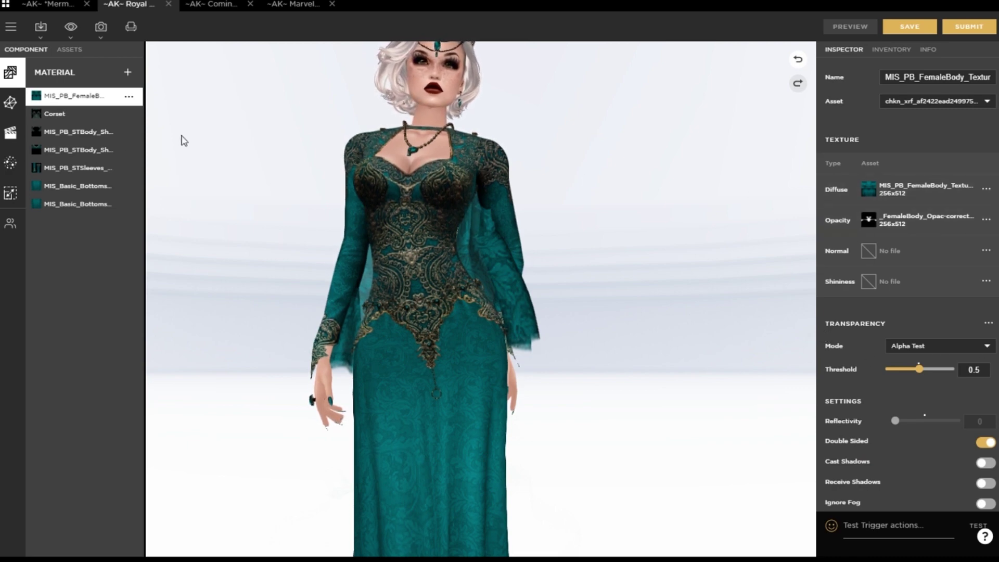
{"action": "left_click", "coordinate": [74, 116]}
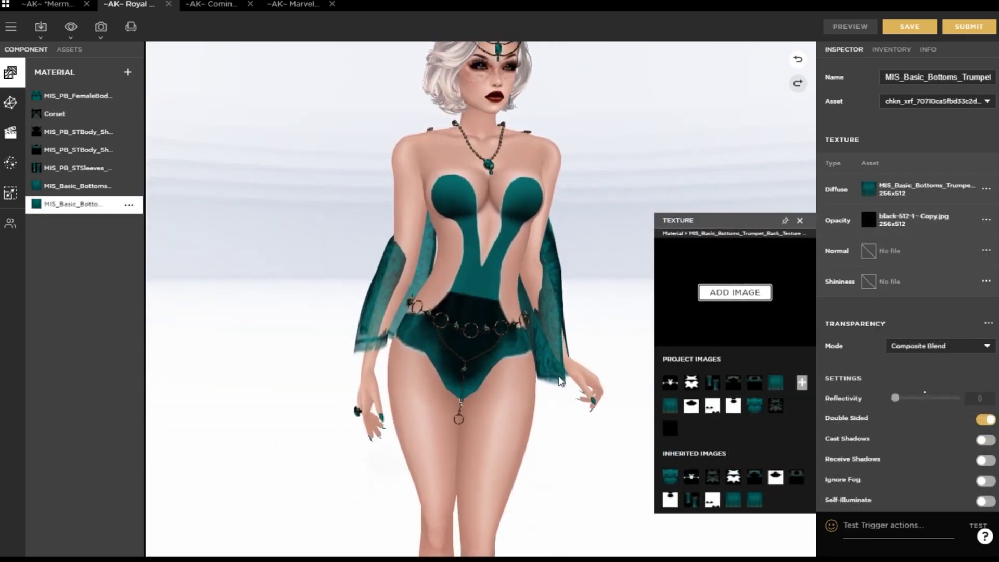
Rotate the teal-outfit avatar to view its back and bring up the MCG Pose and MCG Skin display options
{"action": "left_click_drag", "start_coordinate": [560, 382], "coordinate": [449, 400]}
{"action": "left_click", "coordinate": [73, 37]}
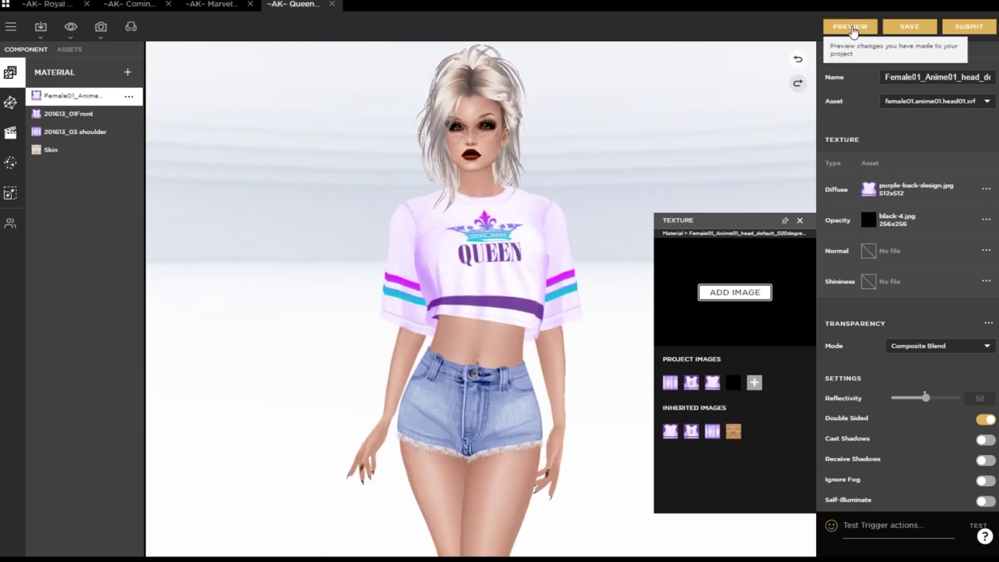
Preview the QUEEN shirt with its new opacity map, close the texture panel, and open the viewport display options
{"action": "left_click", "coordinate": [851, 27]}
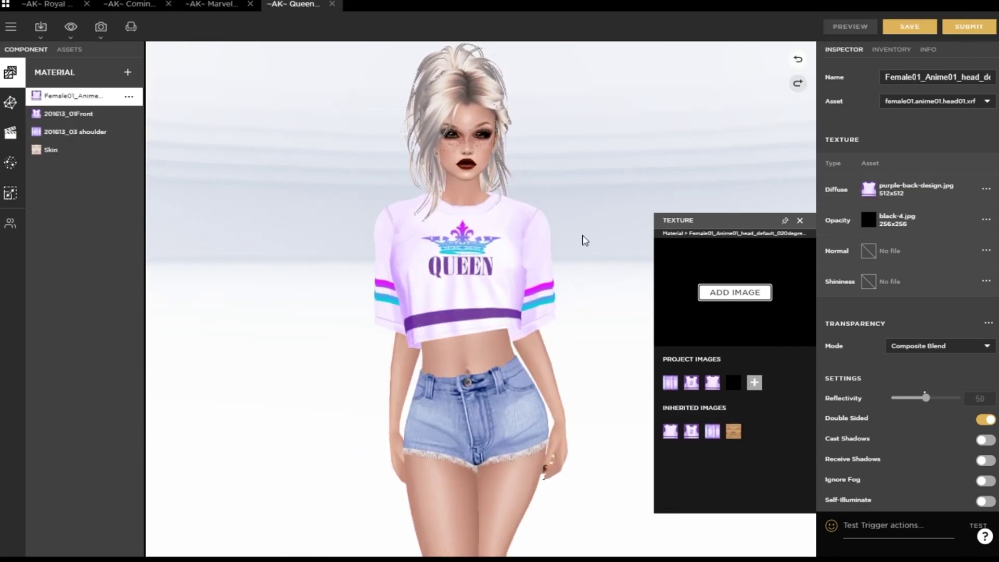
{"action": "left_click", "coordinate": [800, 220]}
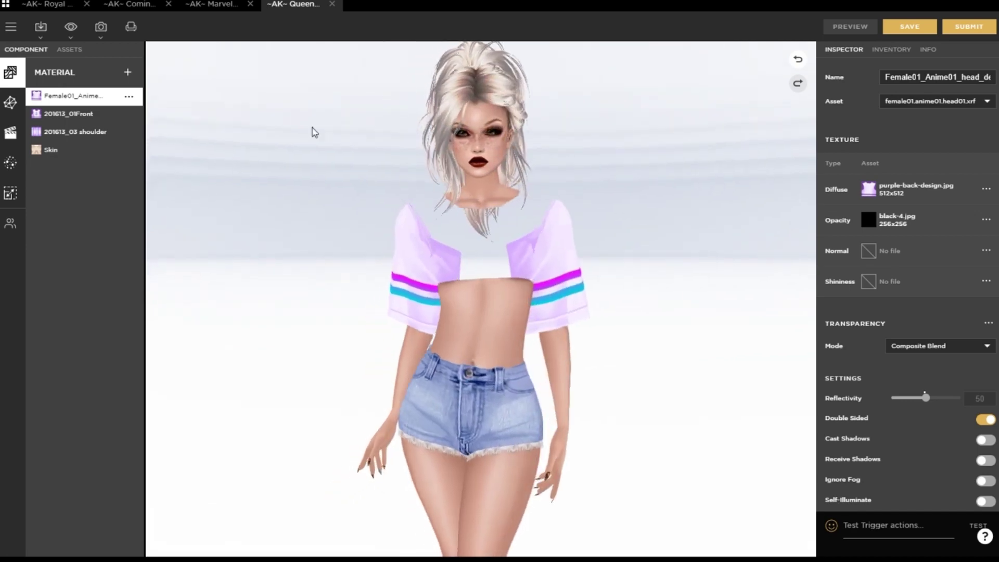
{"action": "left_click", "coordinate": [75, 40]}
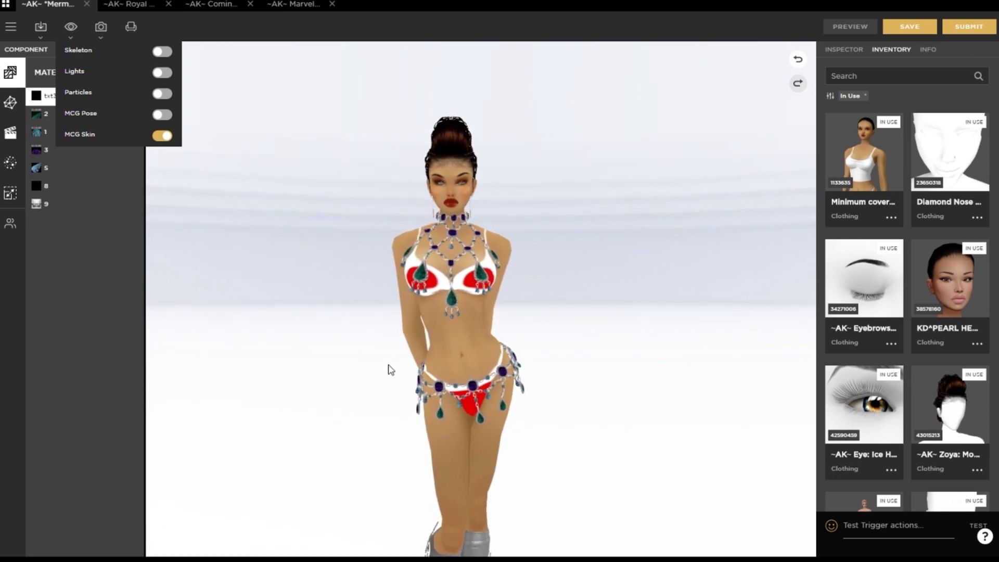
Orbit the mermaid bikini avatar from a front view to a side view
{"action": "left_click_drag", "start_coordinate": [368, 370], "coordinate": [160, 115]}
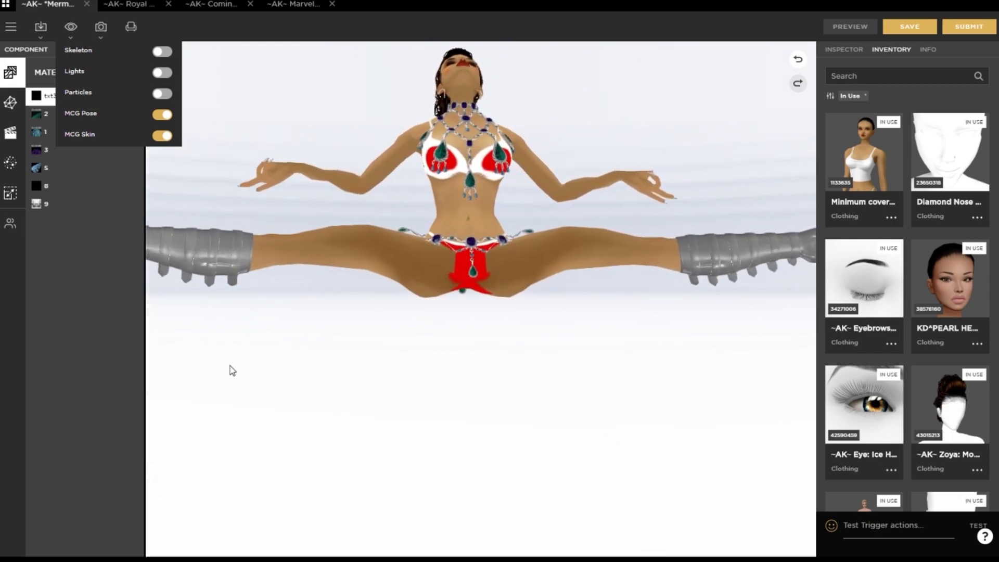
In the green gown project, give the second trumpet bottoms material the black image as its opacity map
{"action": "key", "text": "ctrl+Tab"}
{"action": "left_click", "coordinate": [67, 205]}
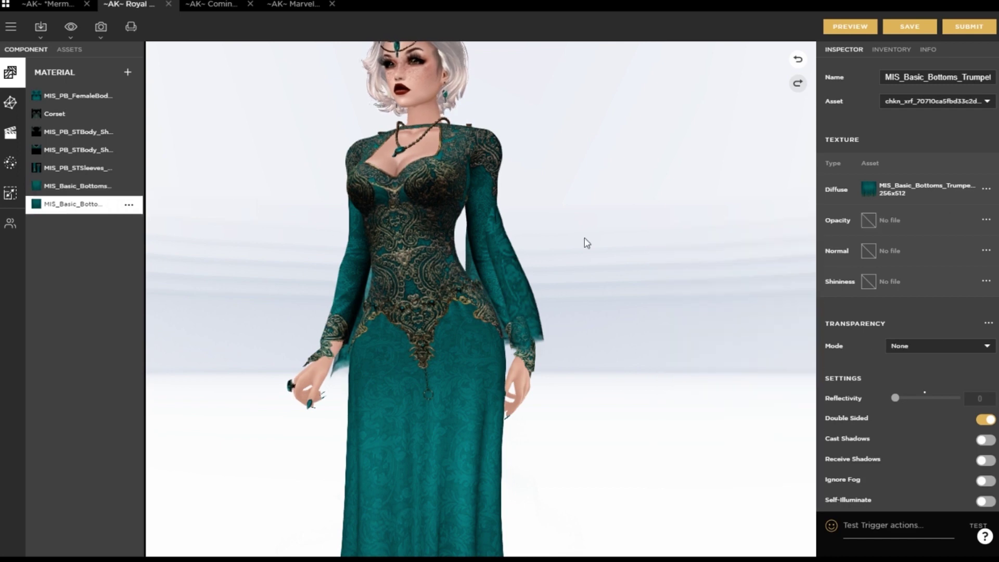
{"action": "left_click", "coordinate": [869, 220]}
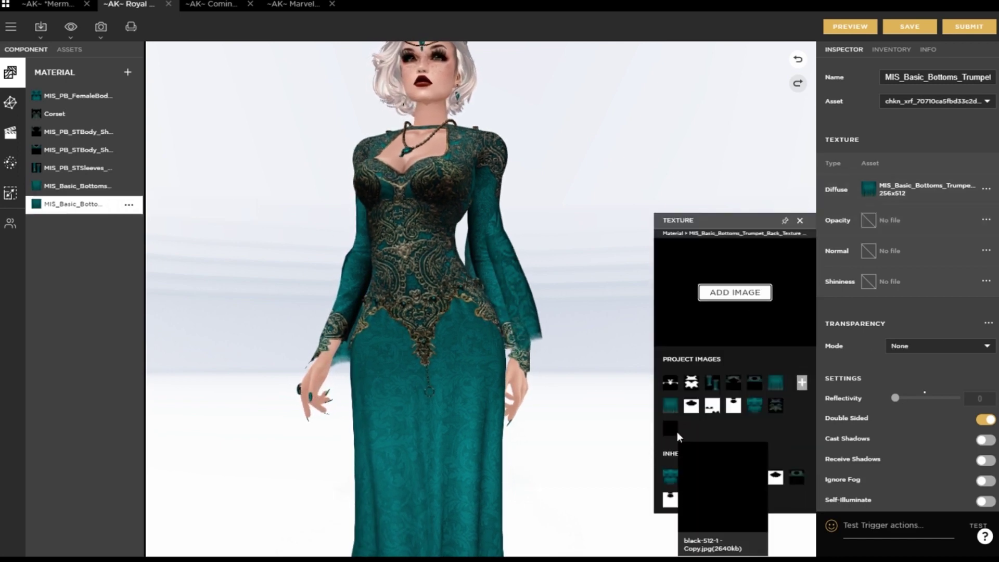
{"action": "left_click", "coordinate": [672, 428]}
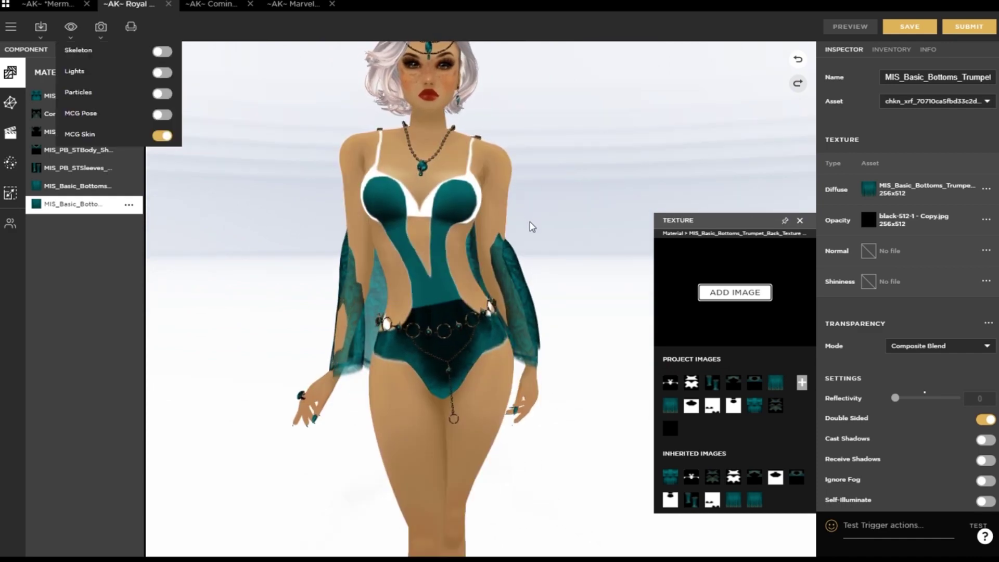
Orbit to view the avatar's back on the MCG skin, then close the texture panel and display options
{"action": "left_click_drag", "start_coordinate": [533, 228], "coordinate": [482, 225]}
{"action": "left_click", "coordinate": [800, 221]}
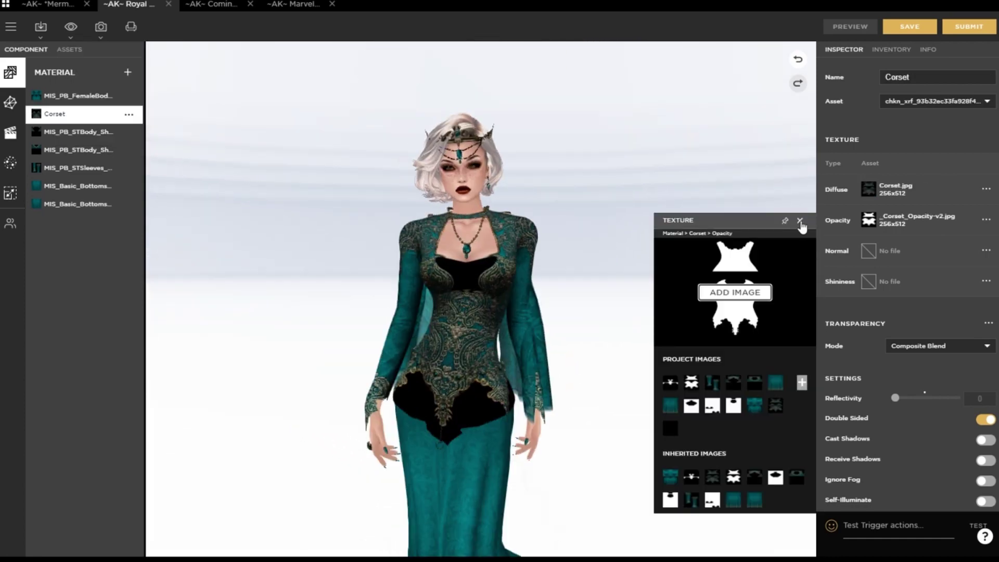
{"action": "left_click", "coordinate": [800, 223]}
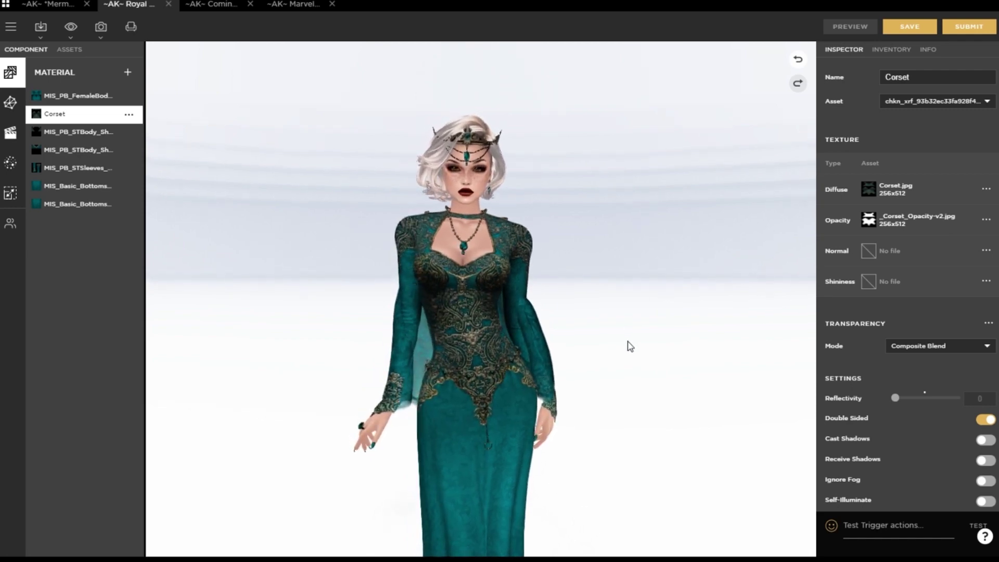
Orbit the lingerie avatar to a side view and then around to its back
{"action": "left_click_drag", "start_coordinate": [596, 341], "coordinate": [722, 340]}
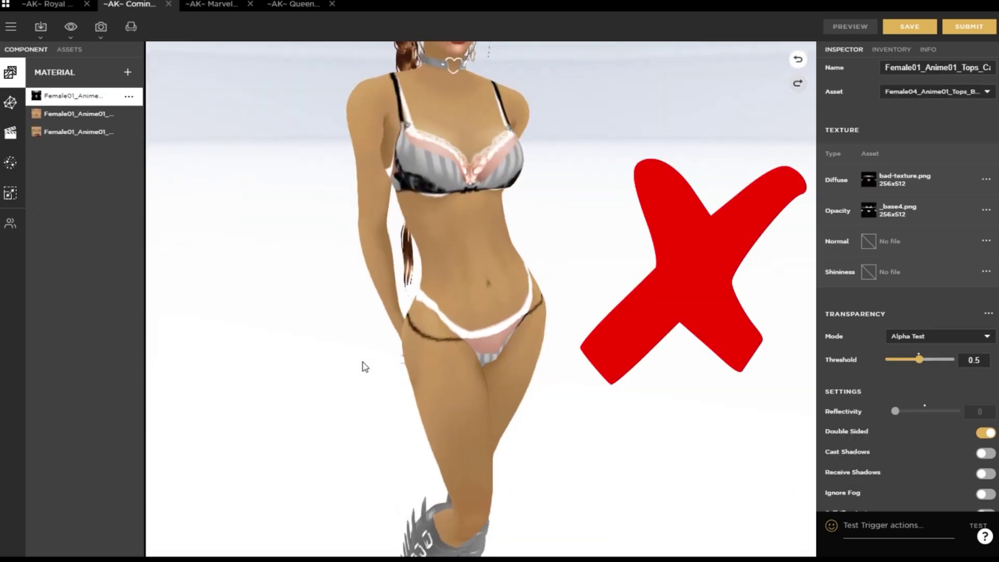
{"action": "left_click_drag", "start_coordinate": [367, 366], "coordinate": [781, 355]}
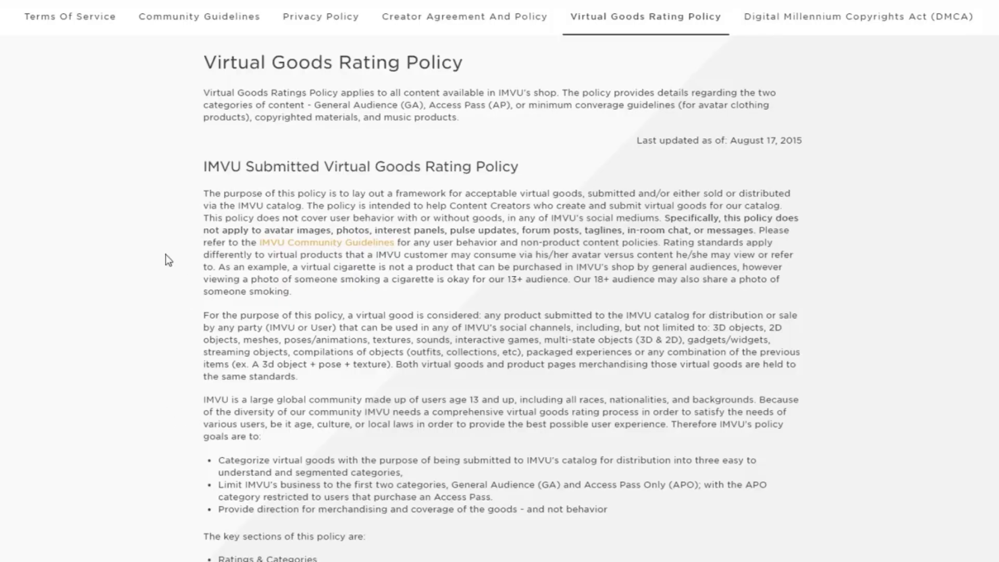
Scroll through Ratings & Categories, the categorization table, and the GA, APO and UFI definition lists
{"action": "scroll", "coordinate": [166, 260], "scroll_direction": "down", "scroll_amount": 5}
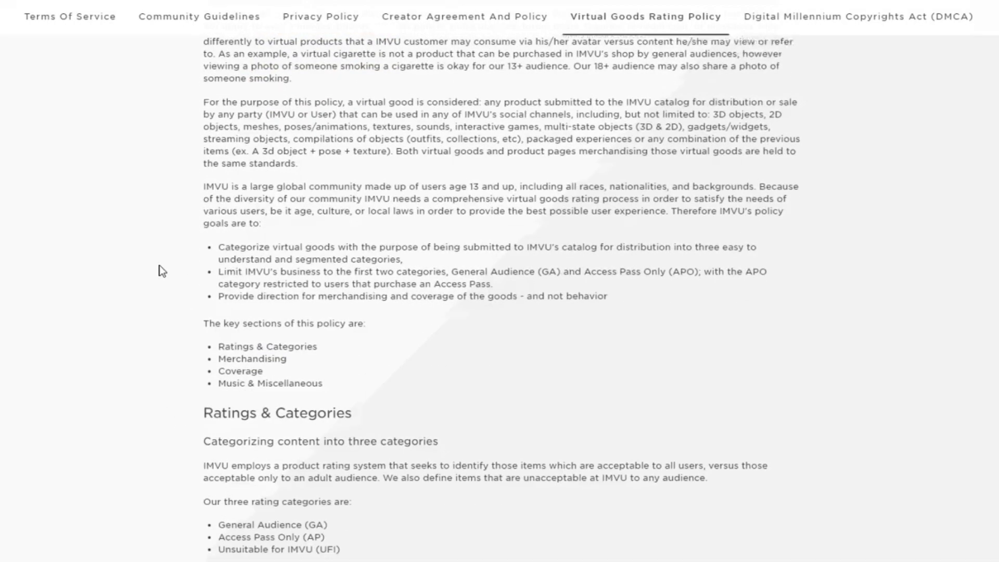
{"action": "scroll", "coordinate": [163, 271], "scroll_direction": "down", "scroll_amount": 6}
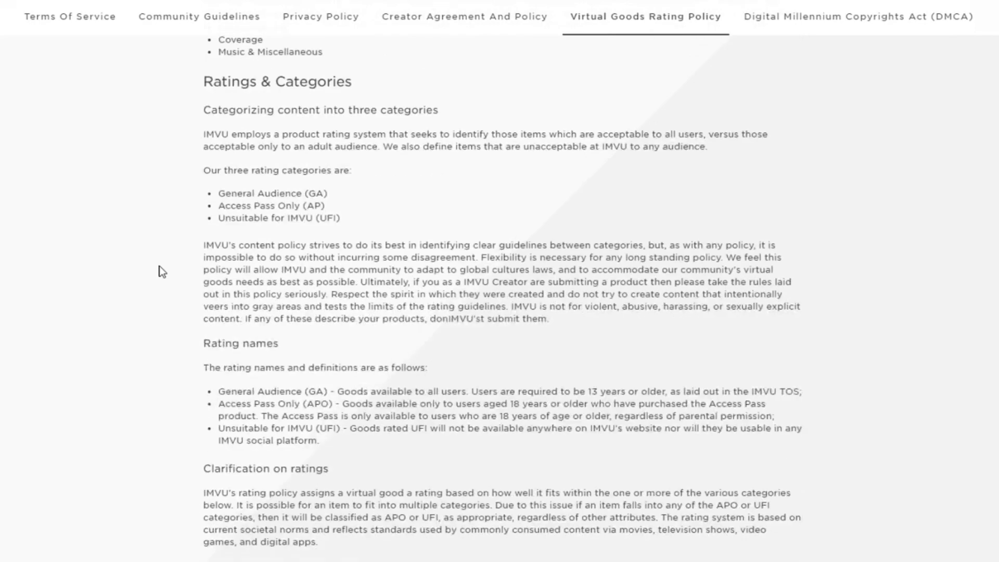
{"action": "scroll", "coordinate": [163, 270], "scroll_direction": "down", "scroll_amount": 5}
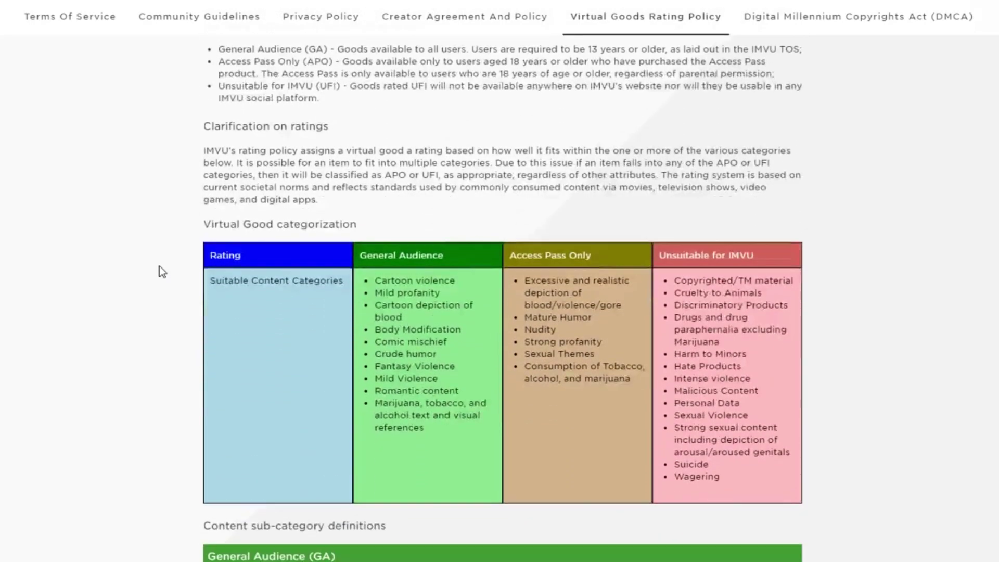
{"action": "scroll", "coordinate": [162, 271], "scroll_direction": "down", "scroll_amount": 4}
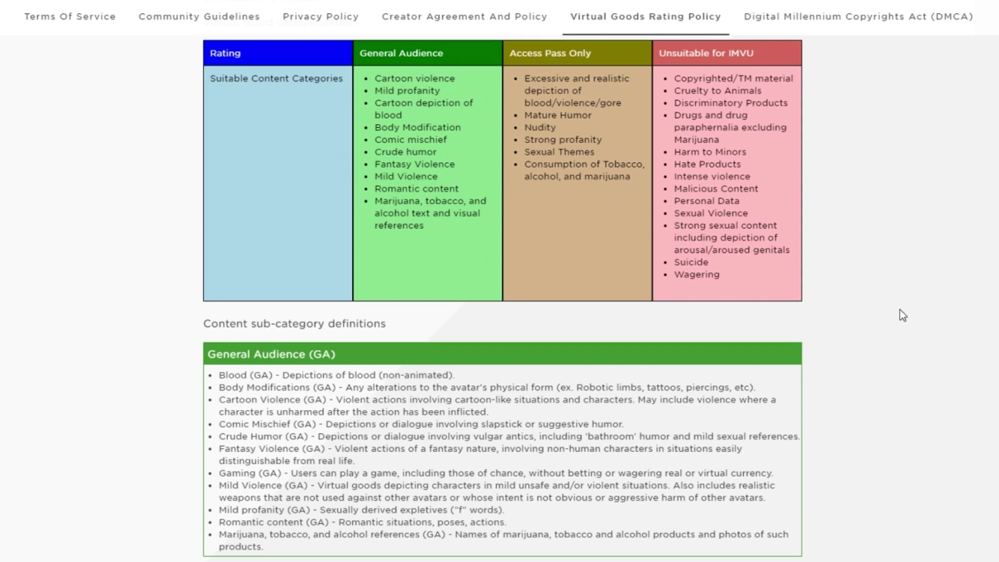
{"action": "scroll", "coordinate": [900, 310], "scroll_direction": "down", "scroll_amount": 5}
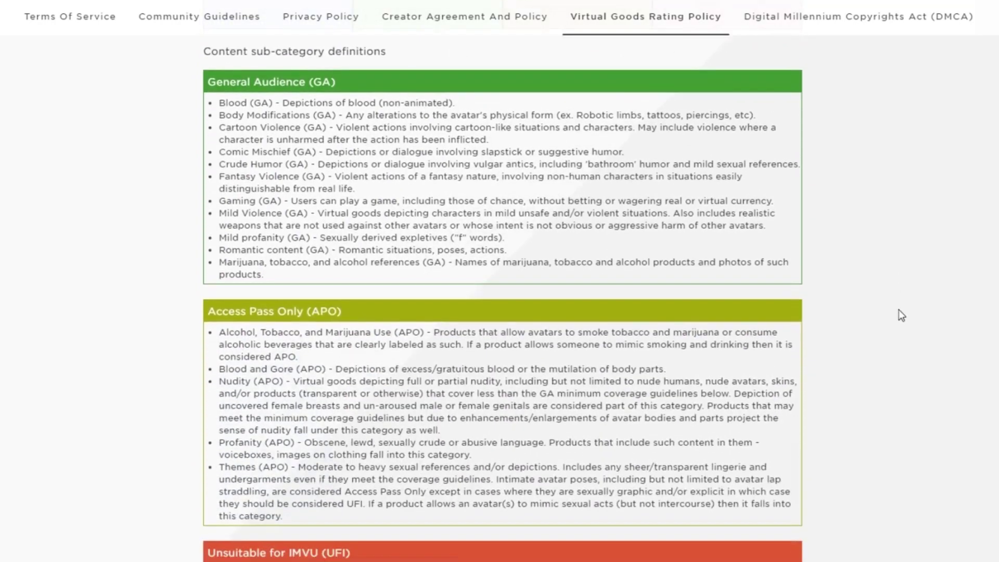
{"action": "scroll", "coordinate": [899, 310], "scroll_direction": "down", "scroll_amount": 2}
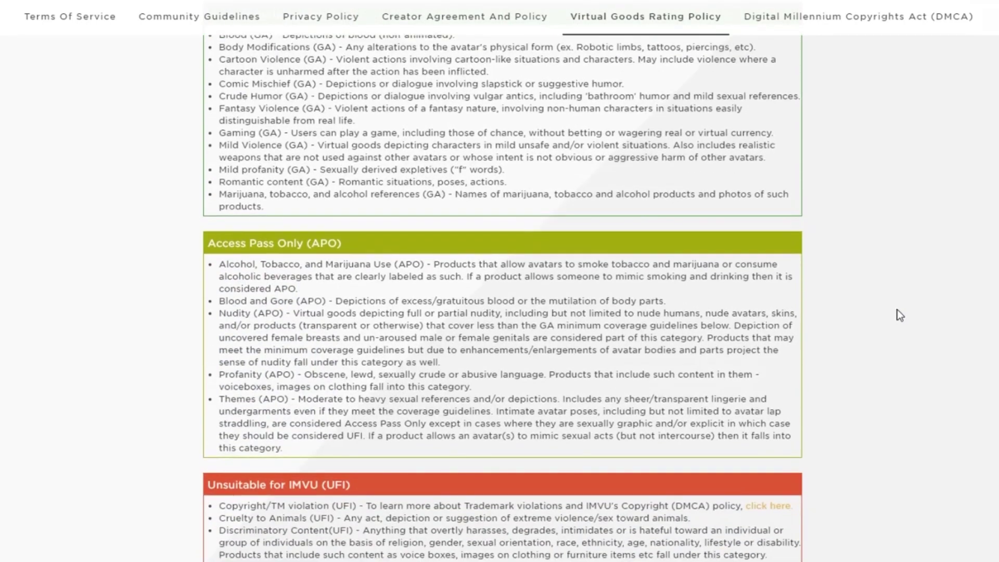
{"action": "scroll", "coordinate": [896, 309], "scroll_direction": "down", "scroll_amount": 4}
{"action": "scroll", "coordinate": [899, 314], "scroll_direction": "down", "scroll_amount": 1}
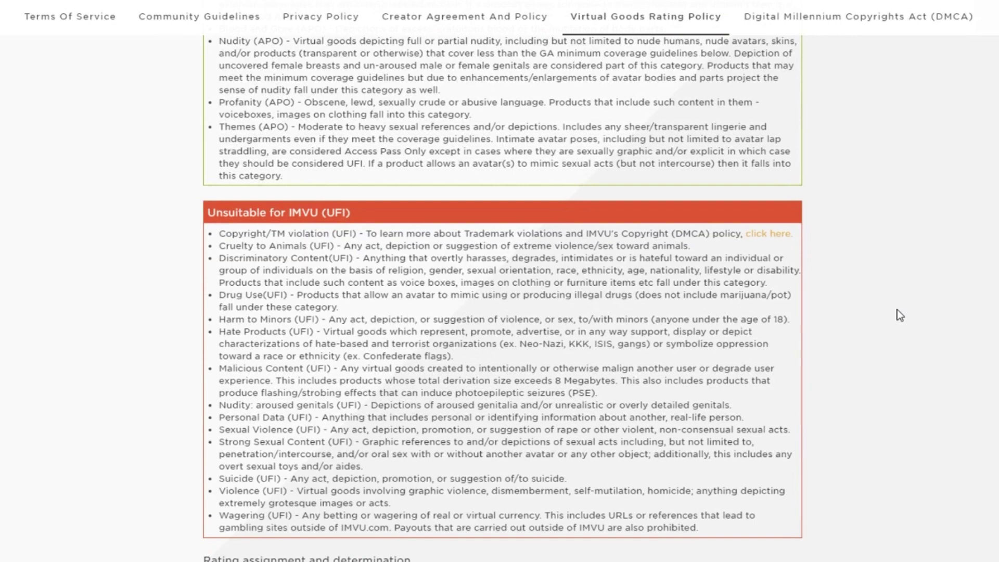
{"action": "scroll", "coordinate": [897, 310], "scroll_direction": "up", "scroll_amount": 1}
{"action": "scroll", "coordinate": [897, 310], "scroll_direction": "down", "scroll_amount": 1}
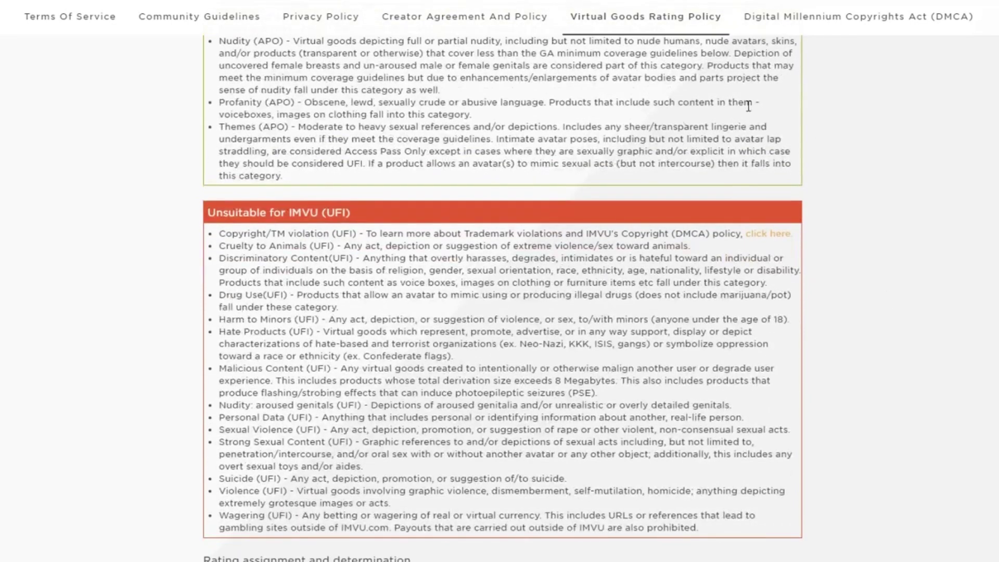